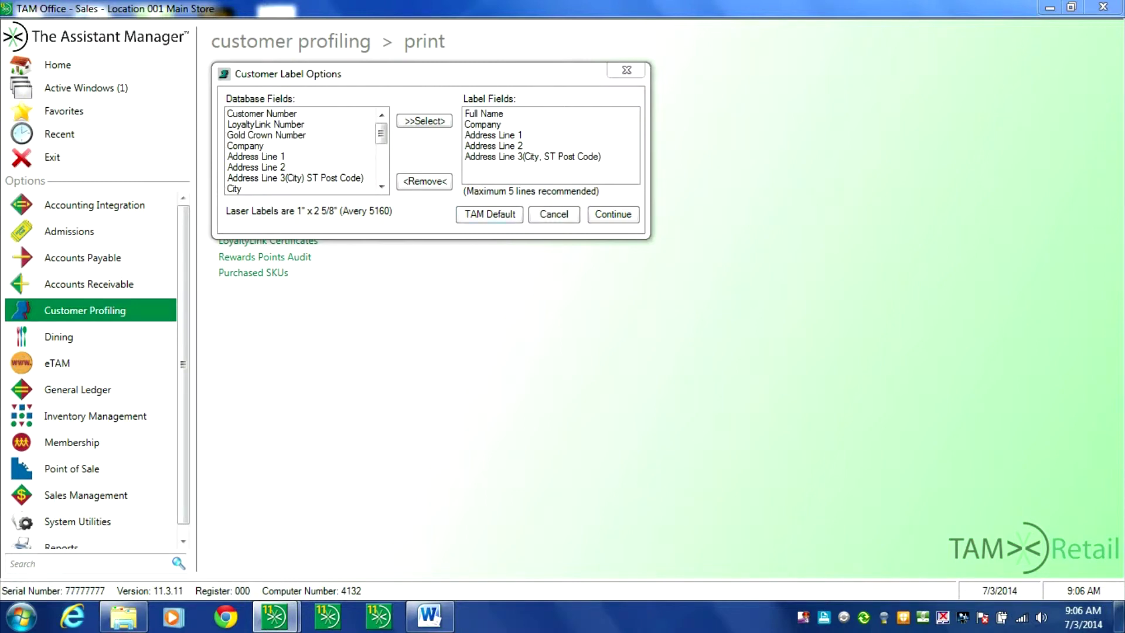
{"action": "mouse_move", "coordinate": [381, 132]}
{"action": "left_mouse_down"}
{"action": "mouse_move", "coordinate": [381, 167]}
{"action": "mouse_move", "coordinate": [381, 132]}
{"action": "left_mouse_up"}
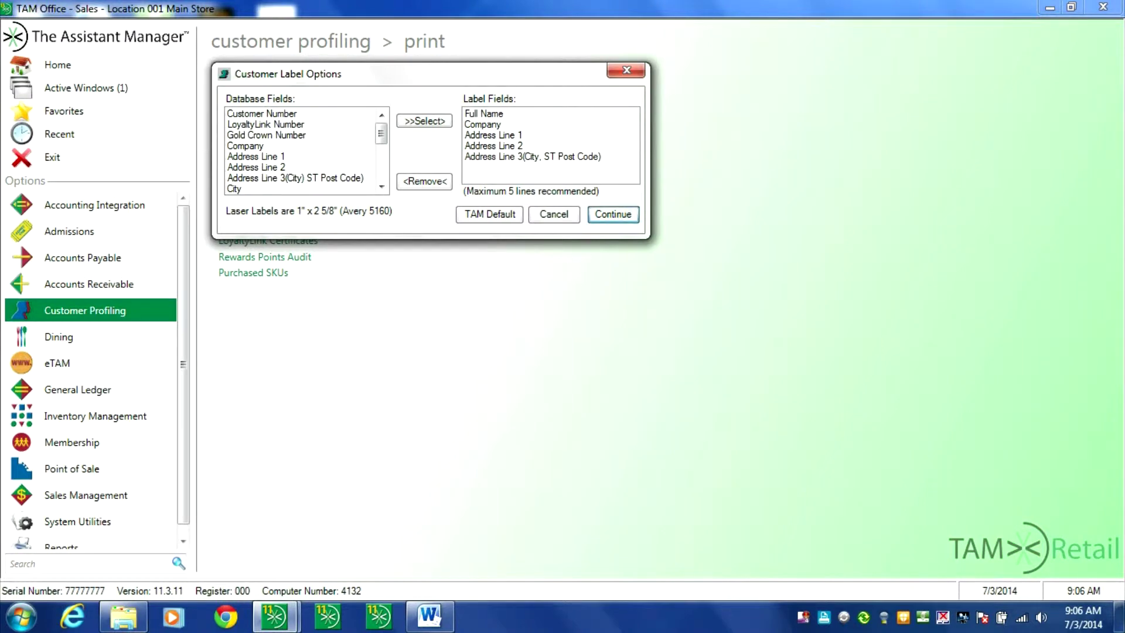
- Keep Full Name, Company and three address lines as label fields and continue to printing
{"action": "key", "text": "Return"}
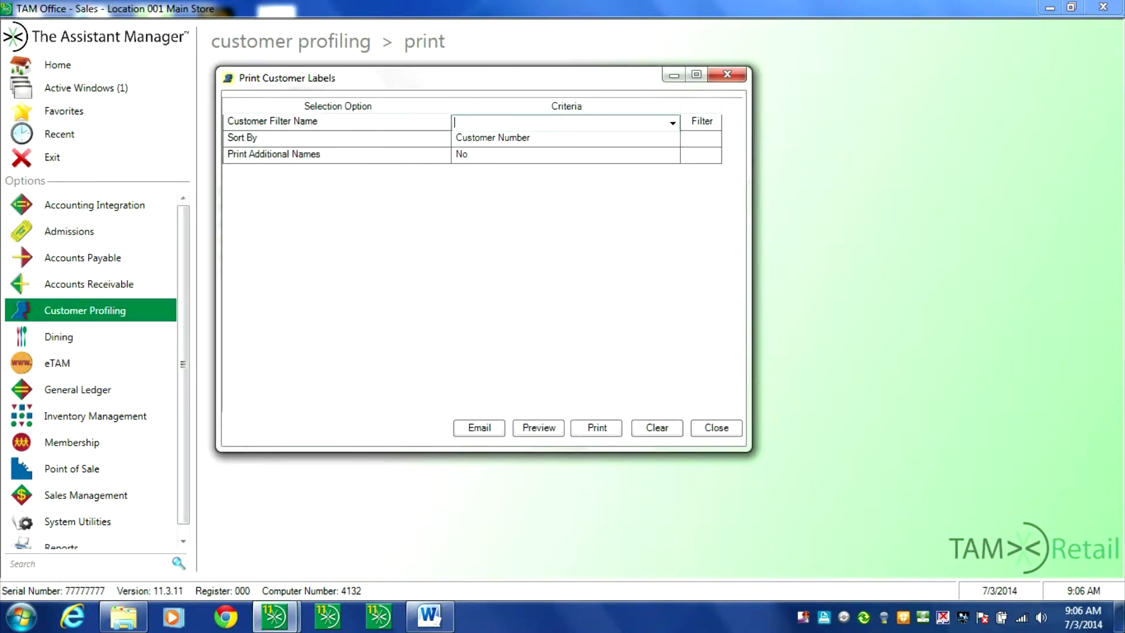
{"action": "left_click", "coordinate": [673, 122]}
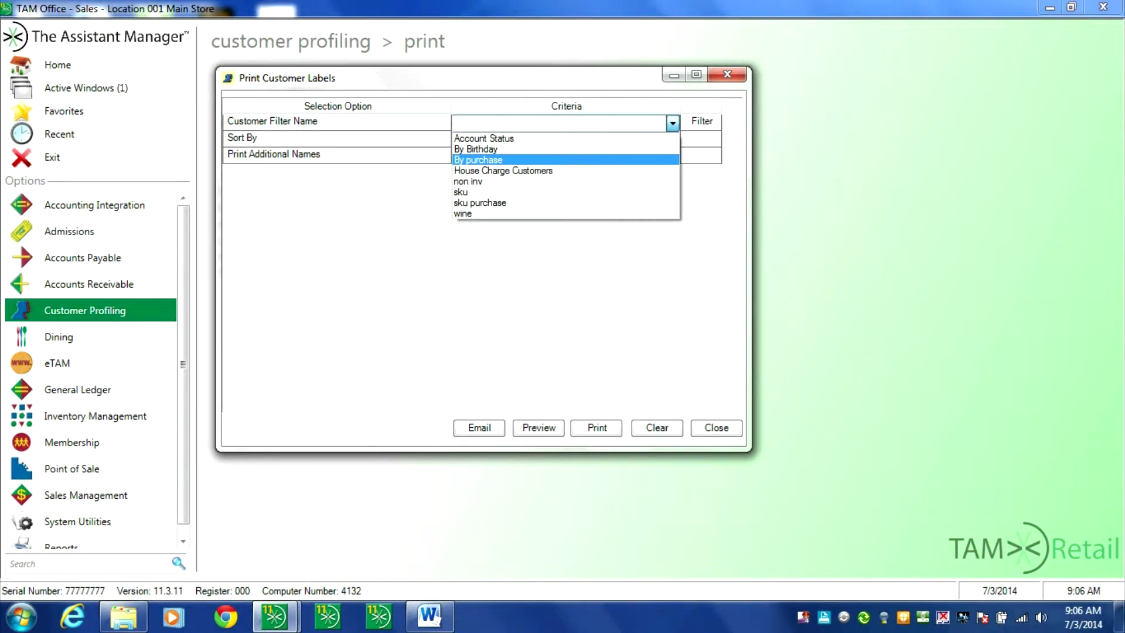
{"action": "key", "text": "Escape"}
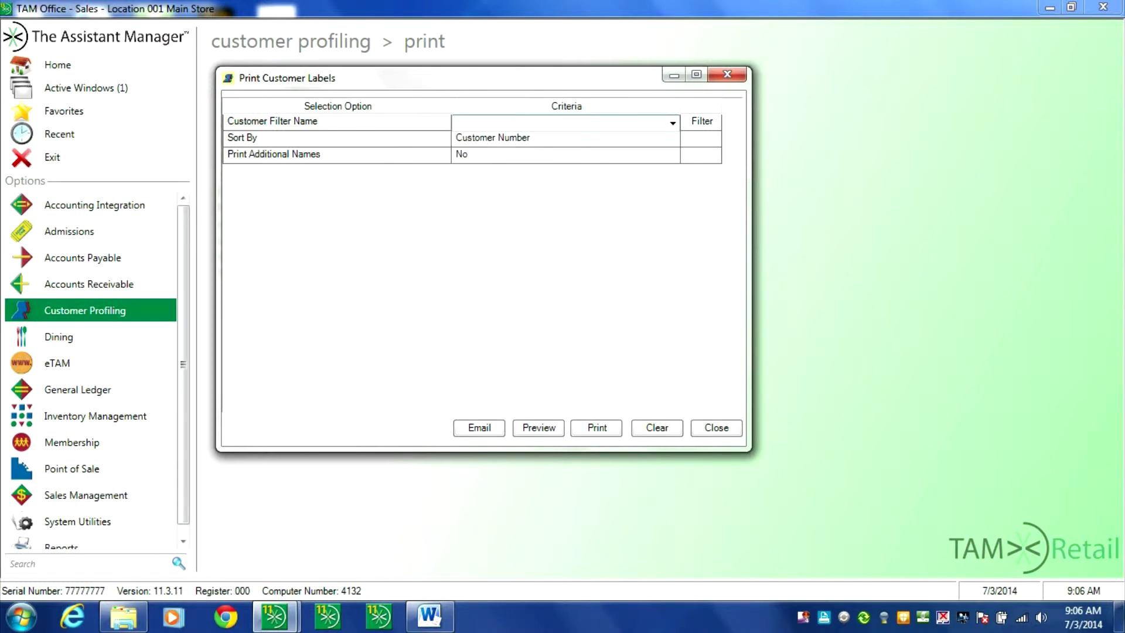